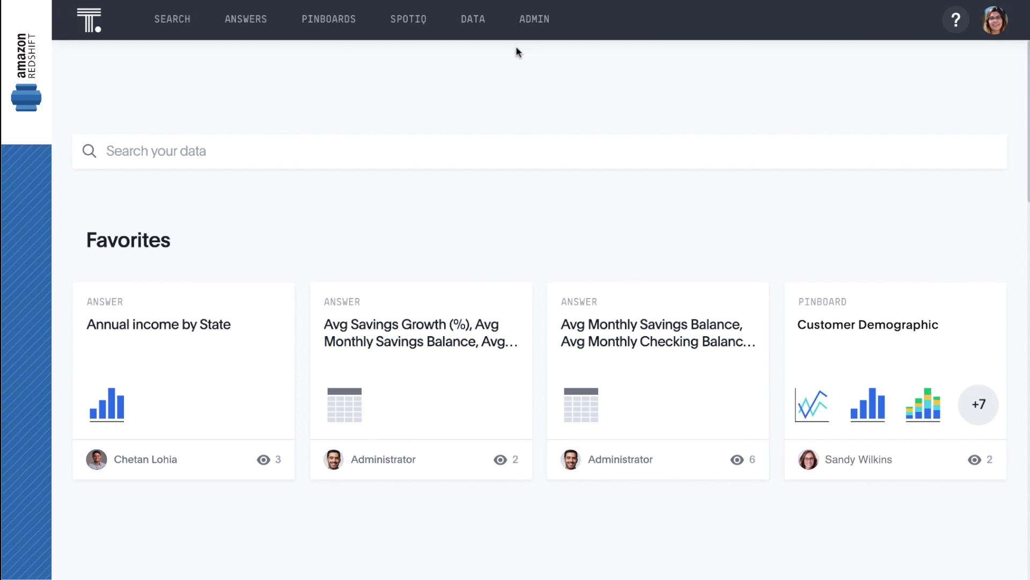
Step: Start a new Amazon Redshift connection named 'Redshift Banking Connection'
left_click(480, 28)
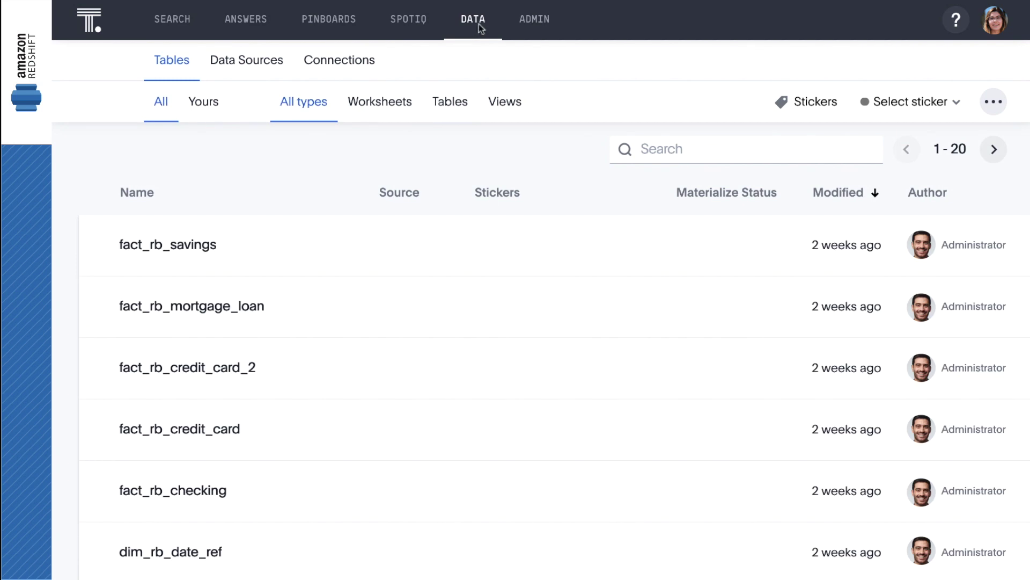
left_click(374, 63)
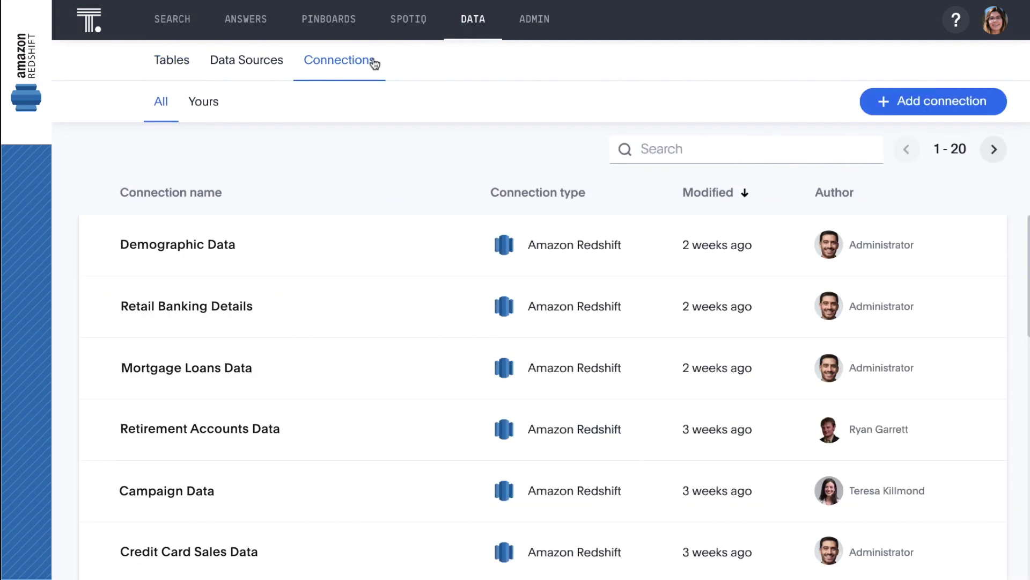
left_click(870, 102)
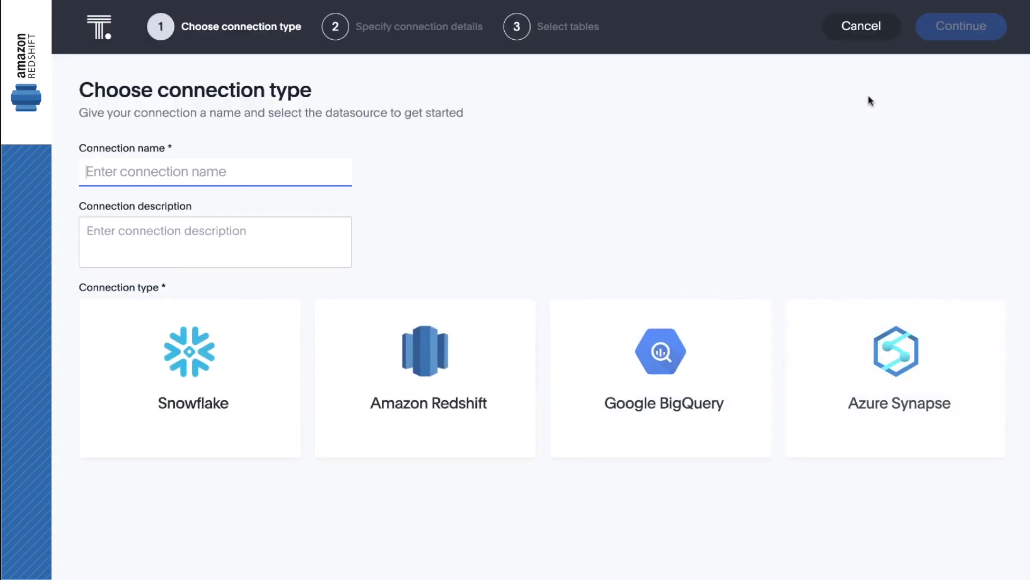
type("Re")
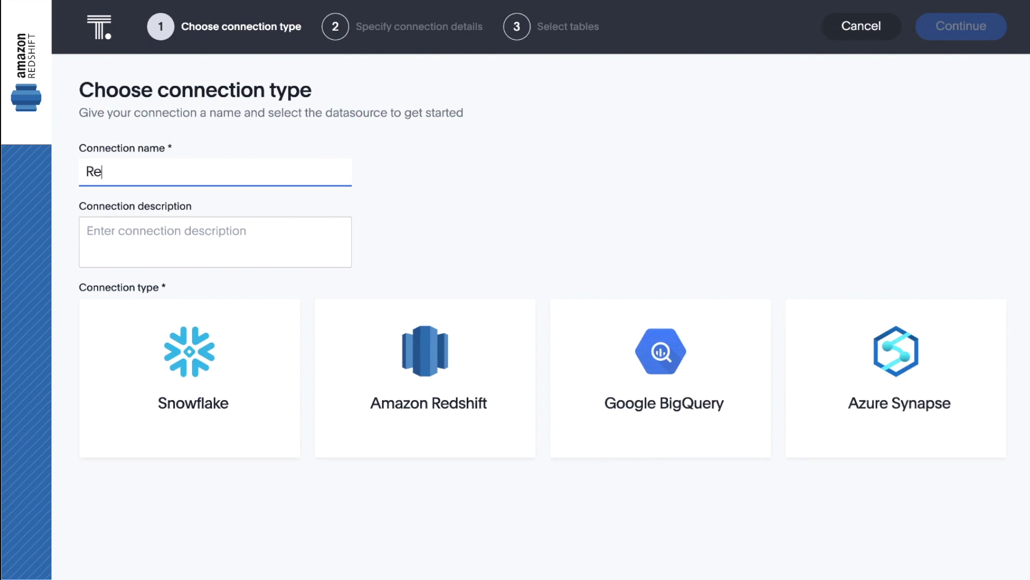
type("dshift Banking Connection")
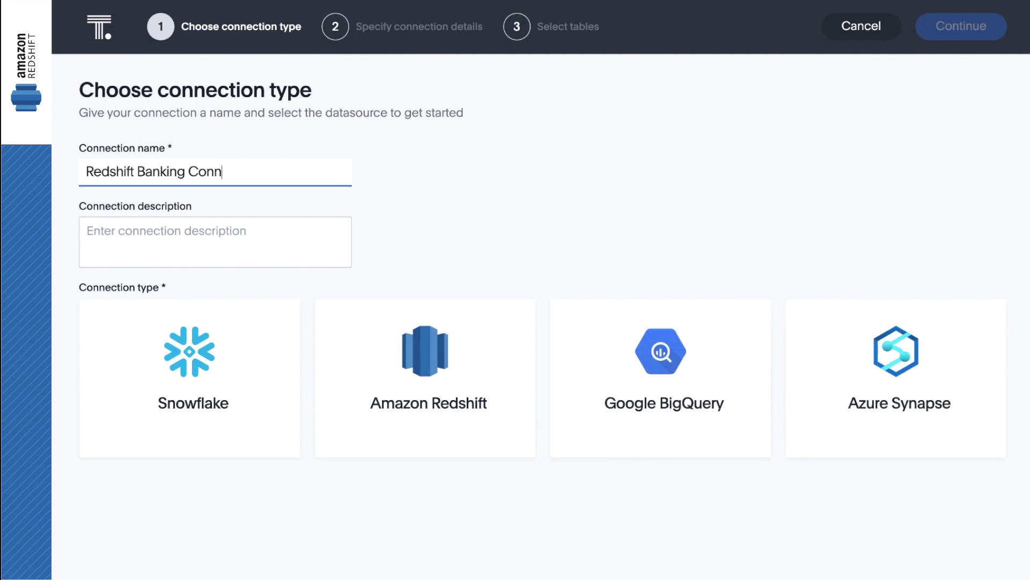
left_click(471, 319)
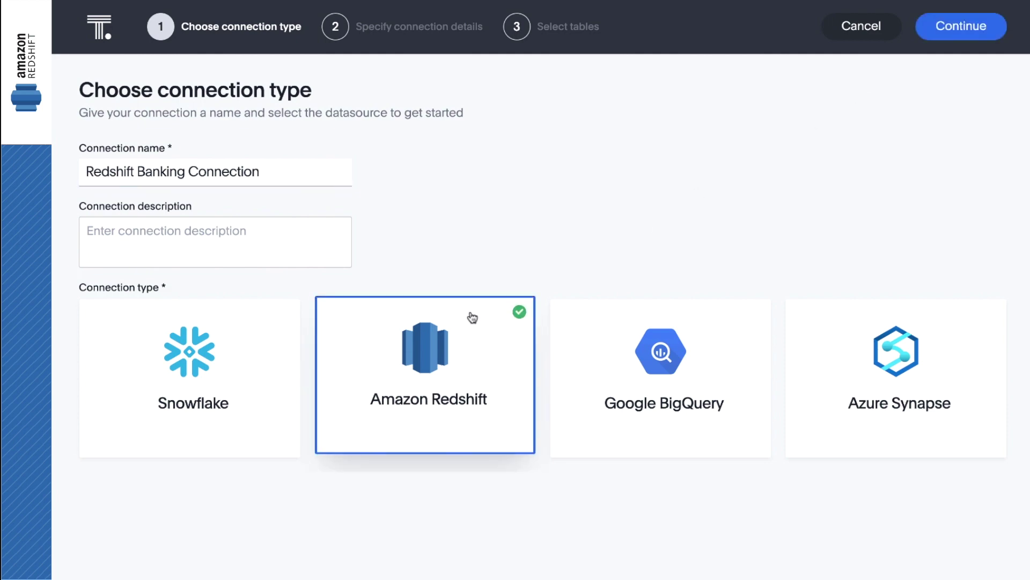
left_click(930, 32)
Step: Enter the Redshift host, port 5439, user name, password and database 'champagne', then continue
type("embrace-uat.chzketlcaeem.us-west-2.redshift.amazonaws.com")
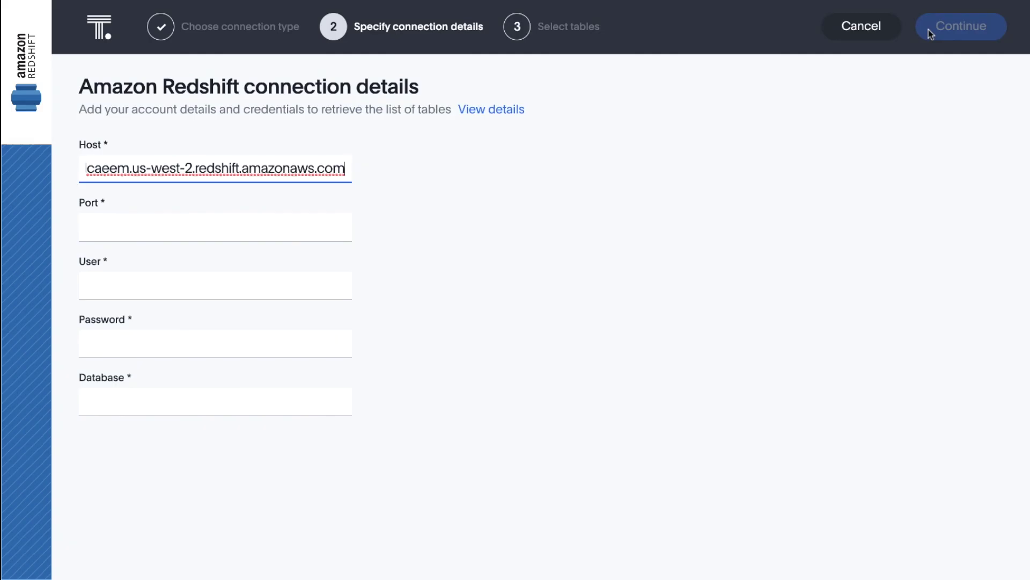
key("Tab")
type("5439")
key("Tab")
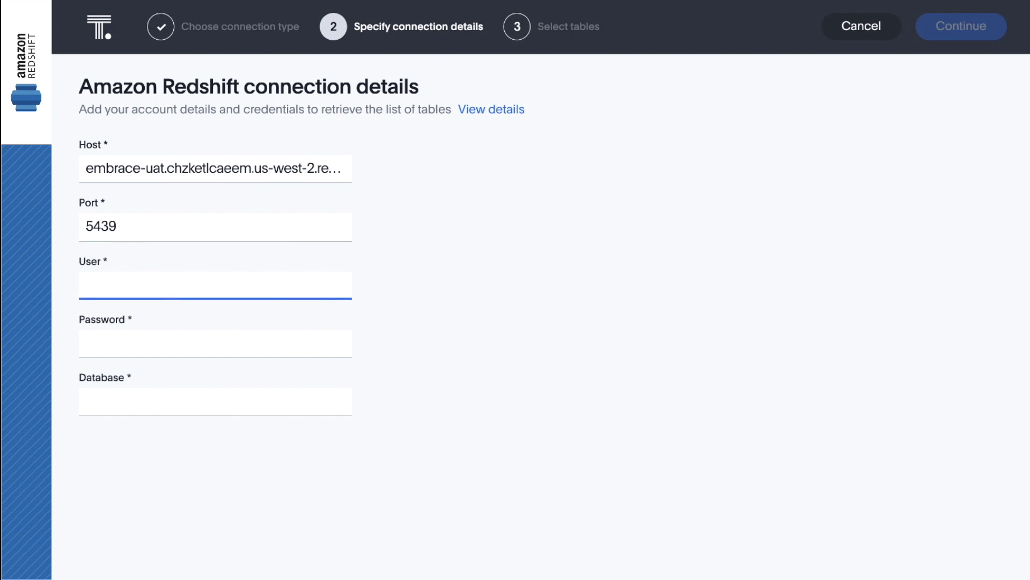
type("tsadmin")
key("Tab")
type("*********")
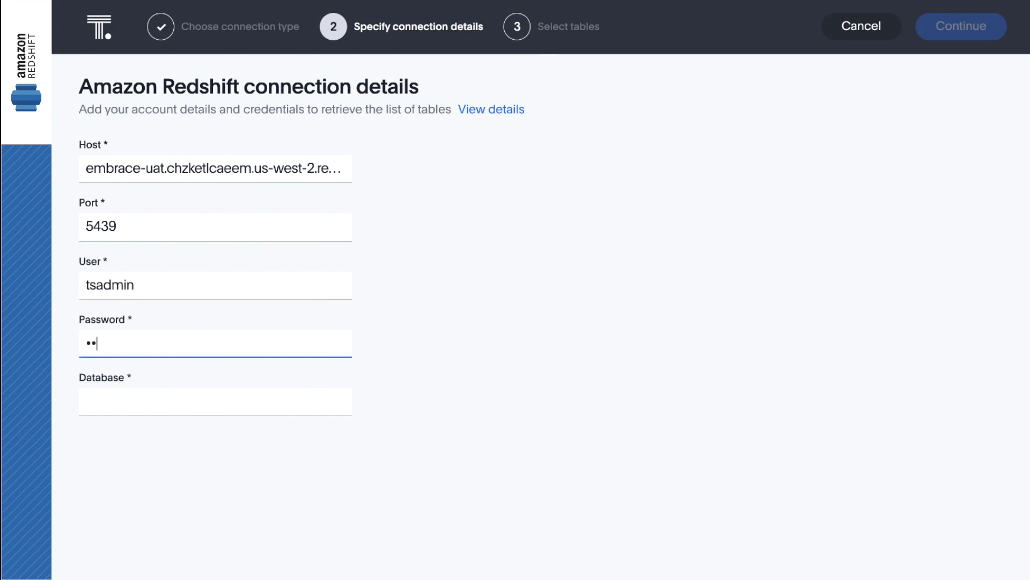
type("**")
key("Tab")
type("champagne")
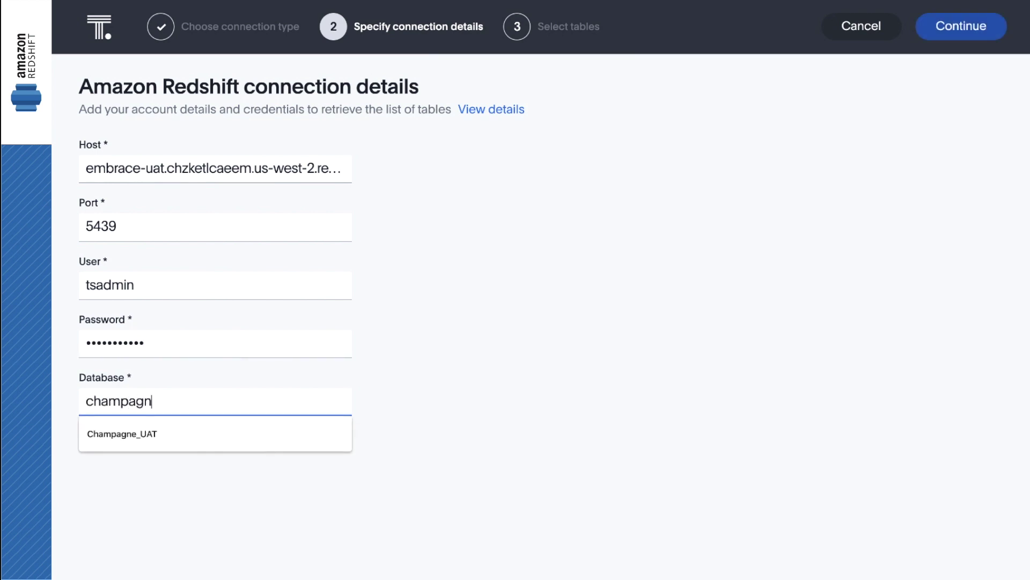
left_click(961, 28)
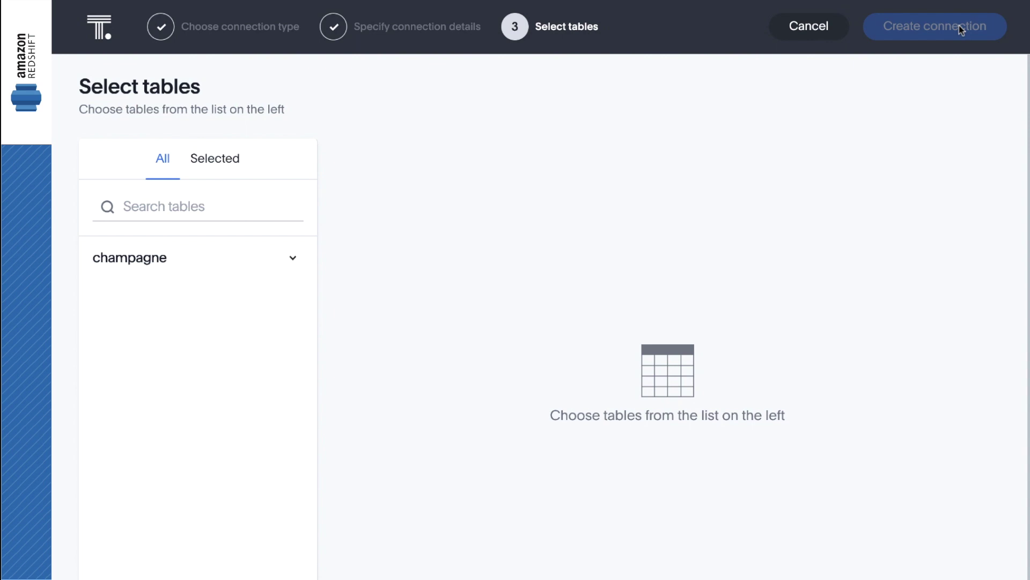
Step: Filter tables by 'rb', select all nine rb tables from dim_rb_accounts to fact_rb_savings, and create the connection
left_click(285, 209)
type("rb")
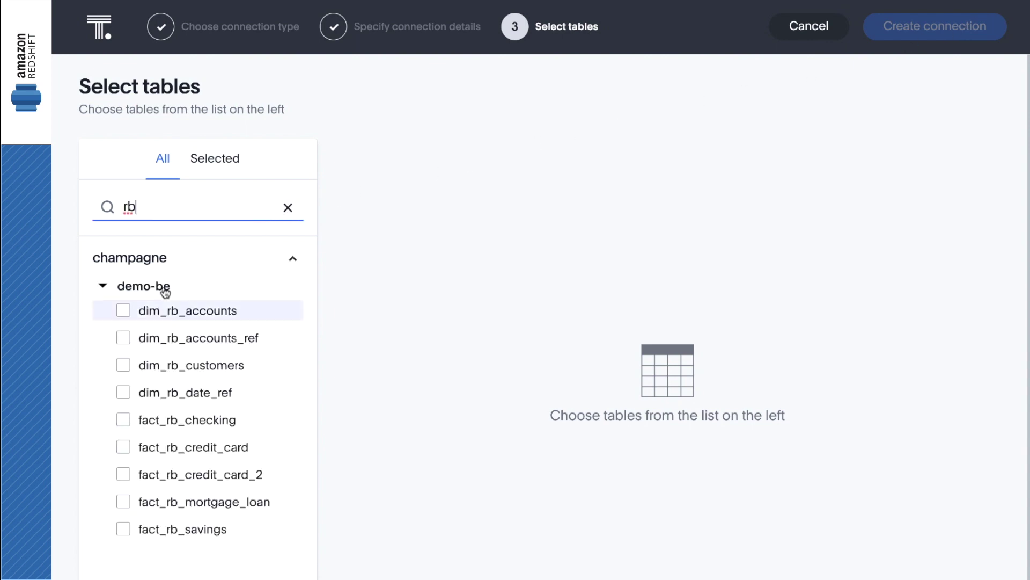
left_click(123, 311)
left_click(123, 338)
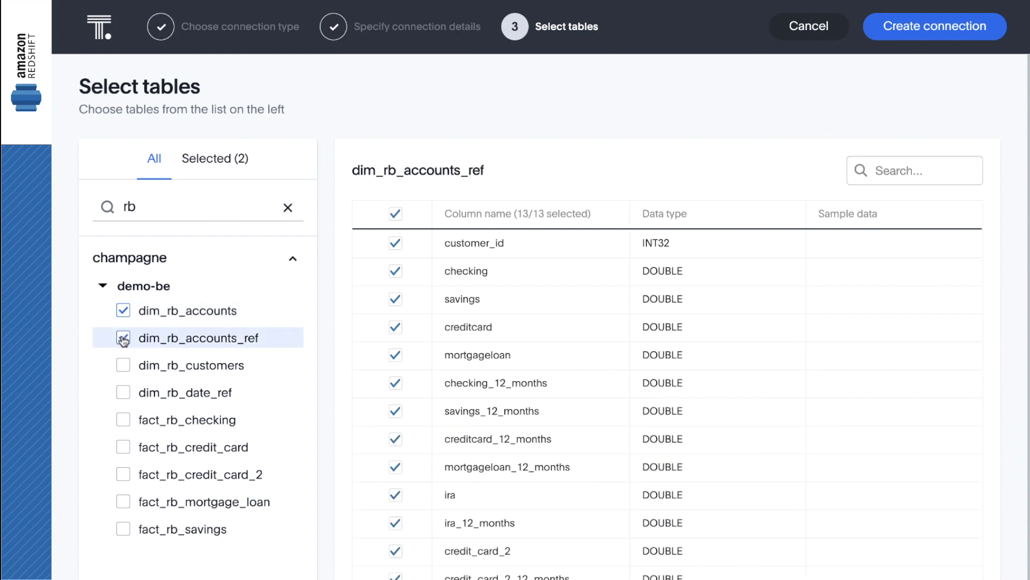
left_click(123, 365)
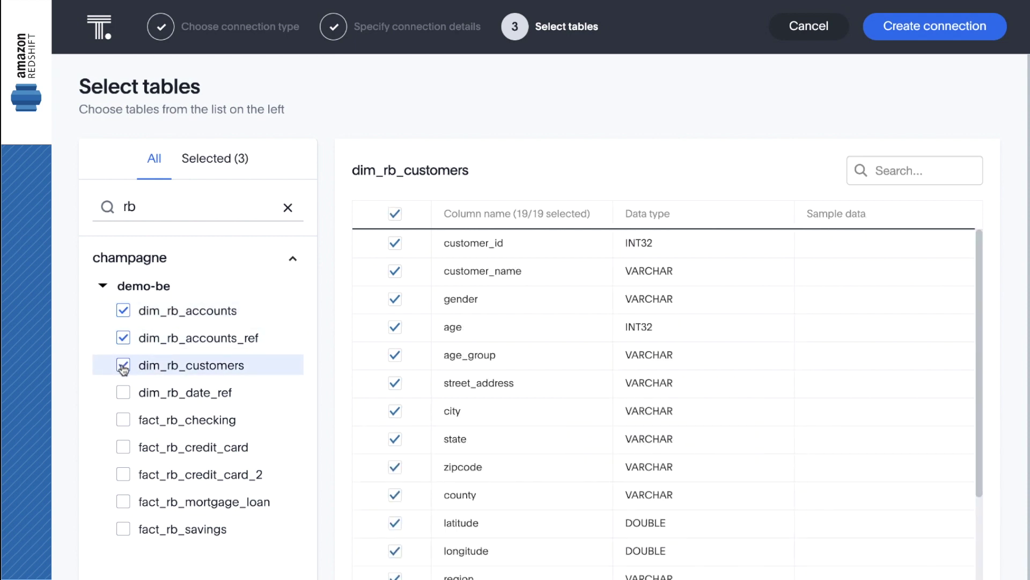
left_click(123, 393)
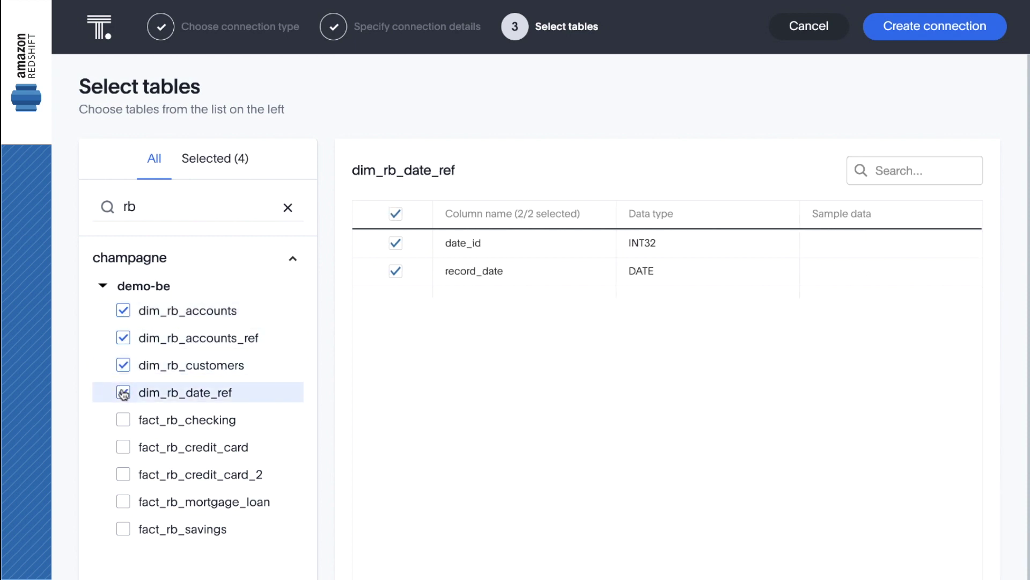
left_click(122, 419)
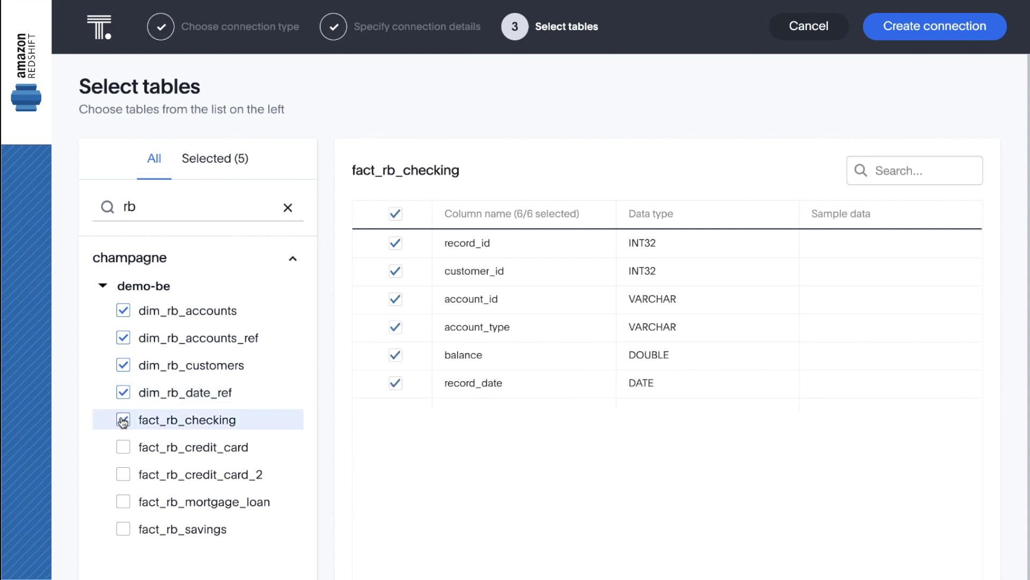
left_click(122, 447)
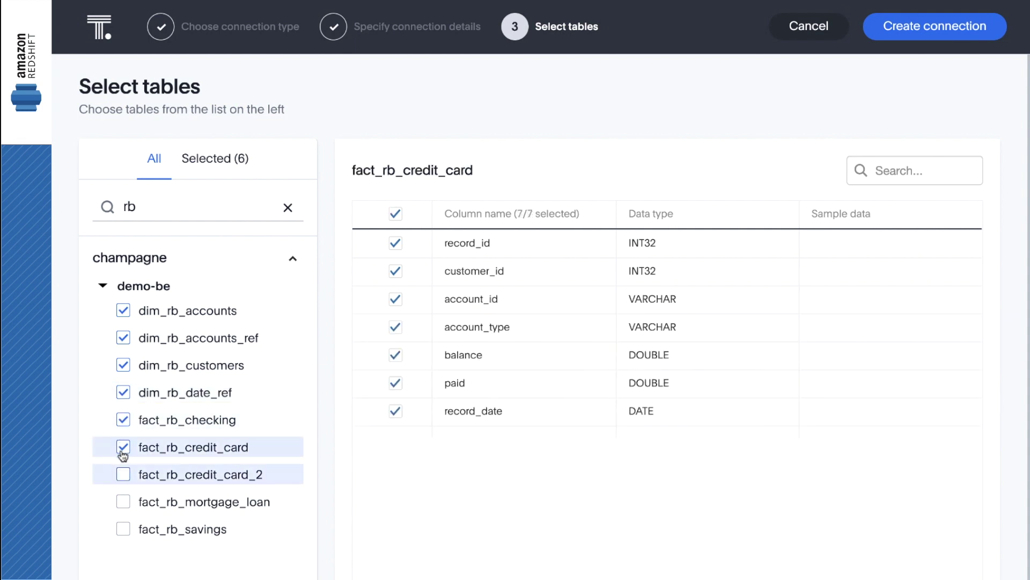
left_click(123, 474)
left_click(123, 502)
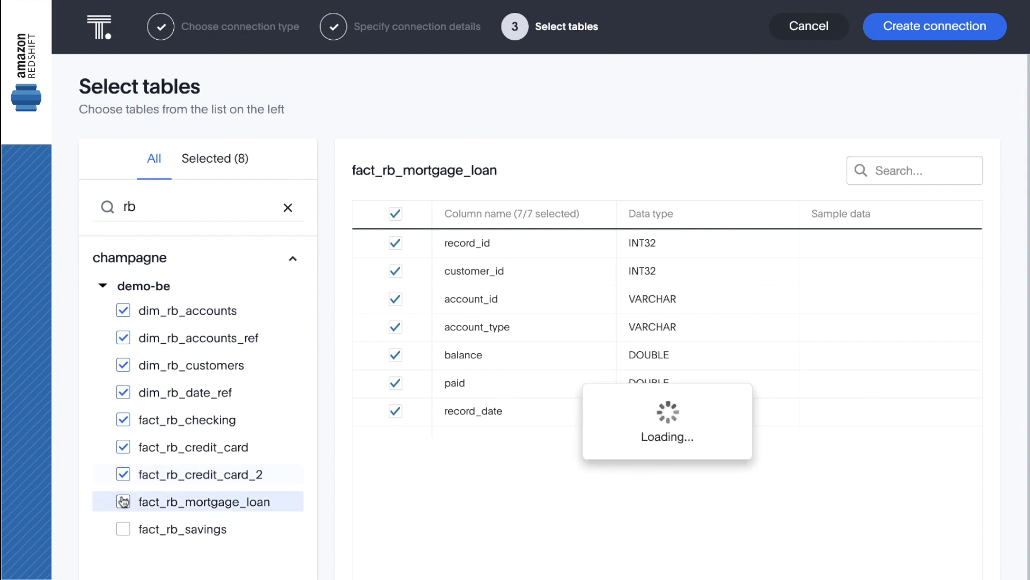
left_click(122, 529)
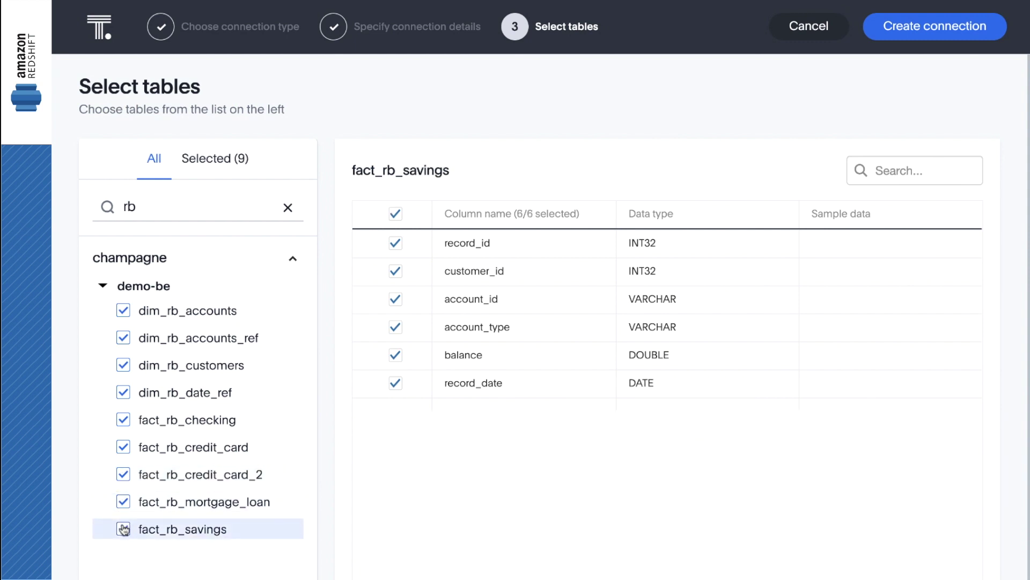
left_click(910, 34)
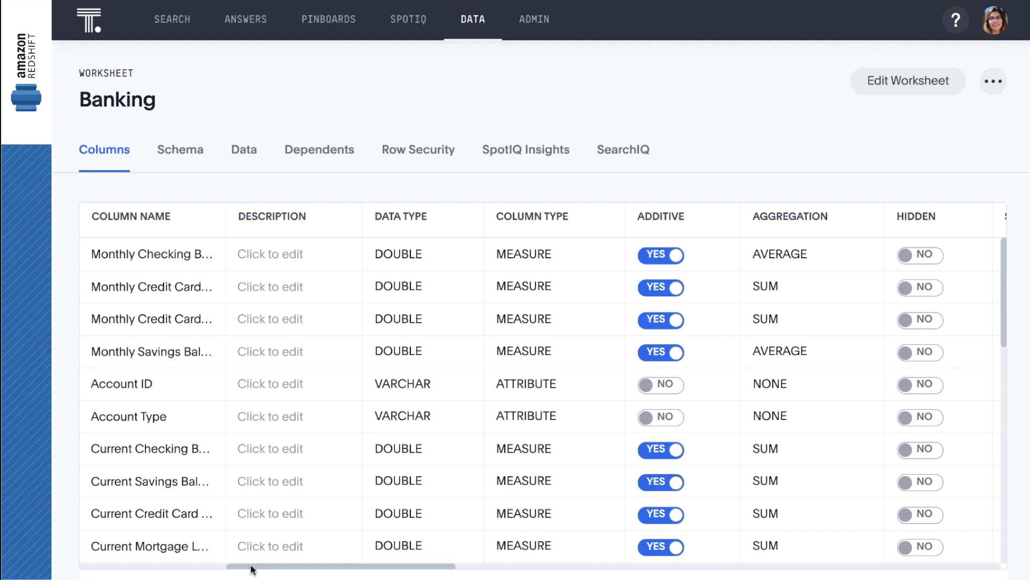
Step: Review the Banking worksheet's remaining column settings, then view its joins
scroll(253, 569, "right", 10)
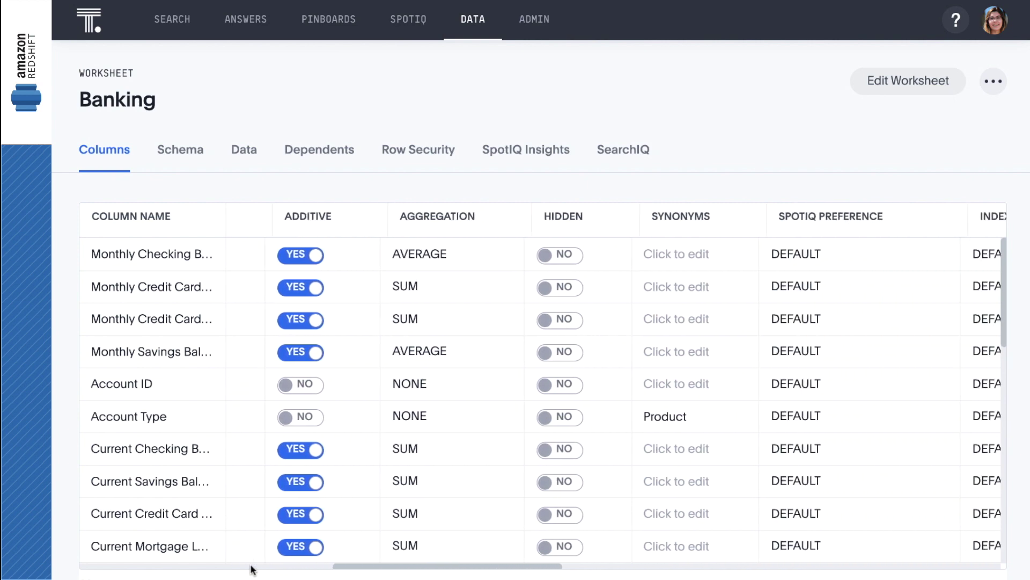
scroll(252, 569, "right", 2)
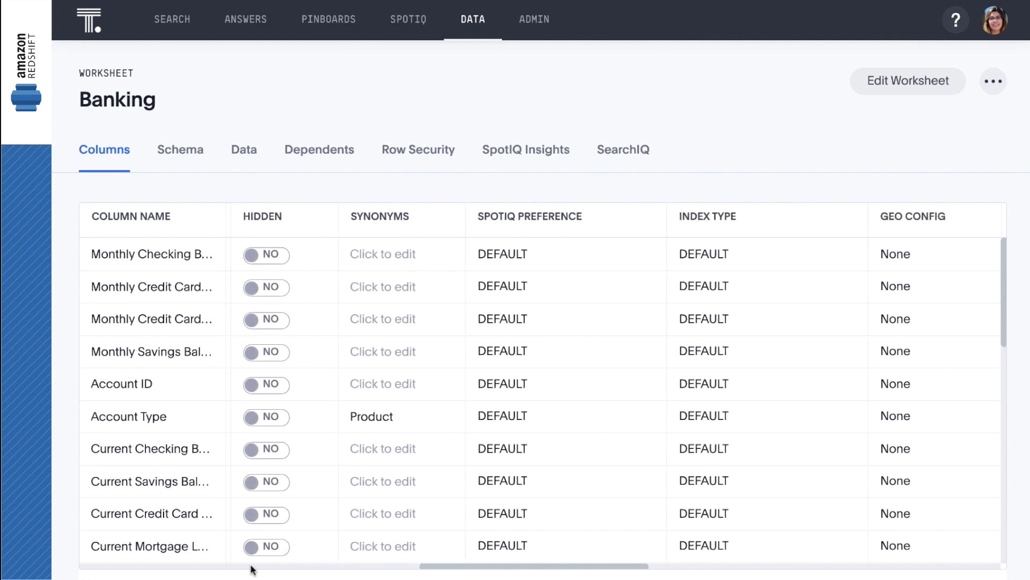
left_click(198, 157)
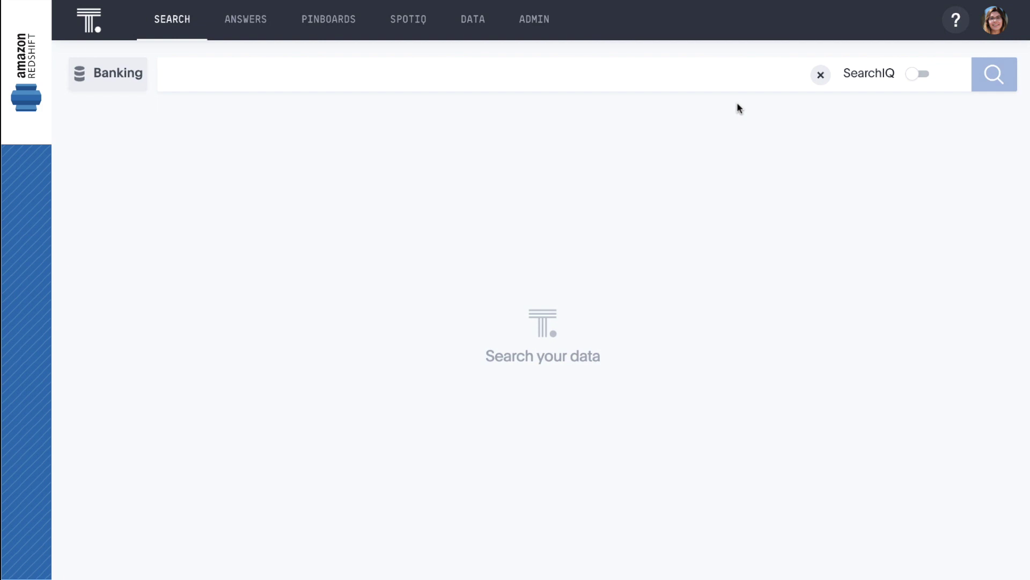
Step: Search 'savings growth (%) by state' and bring up the actions for California on the map
left_click(719, 75)
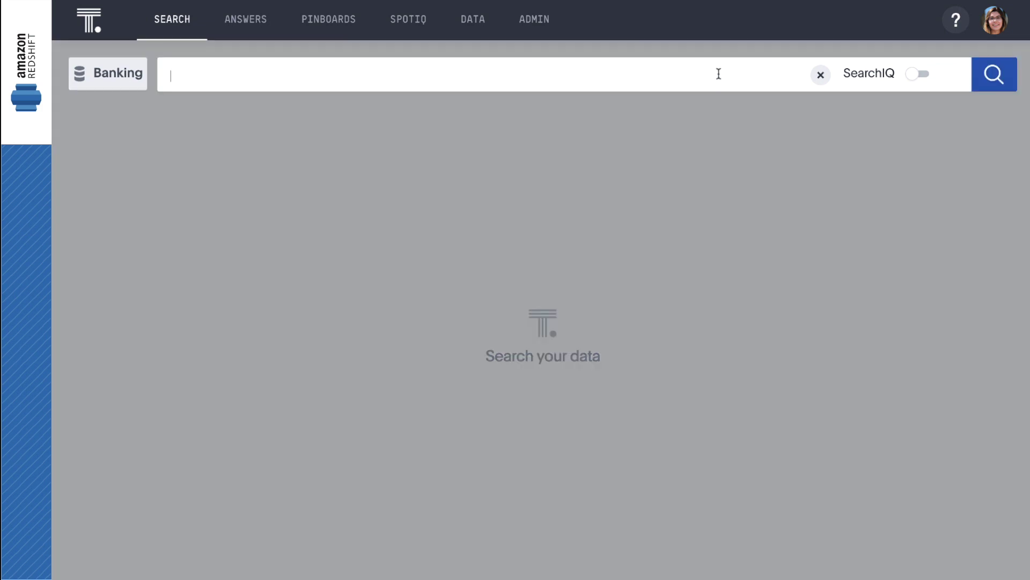
type("savings")
key("Return")
type("by state")
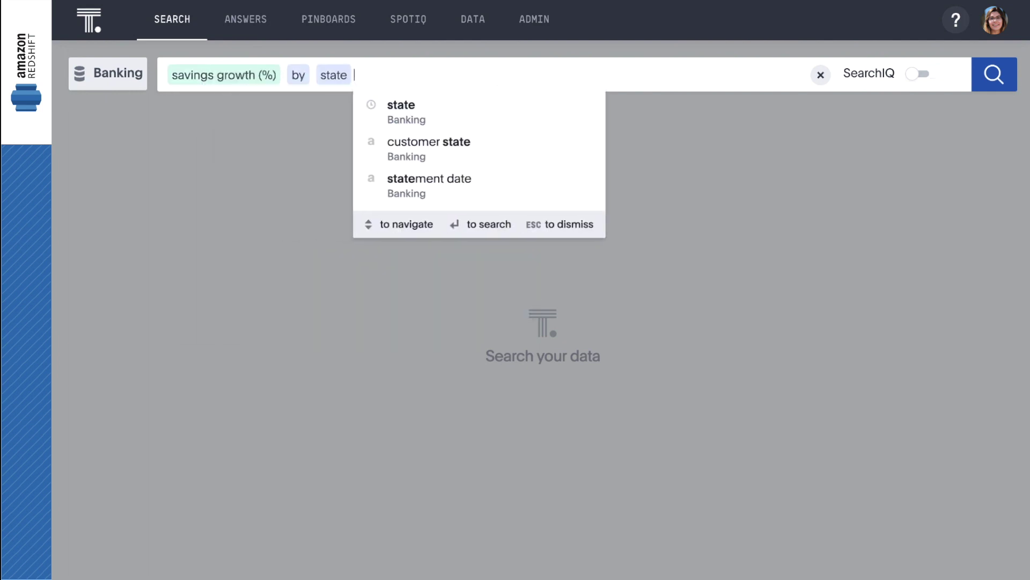
key("Return")
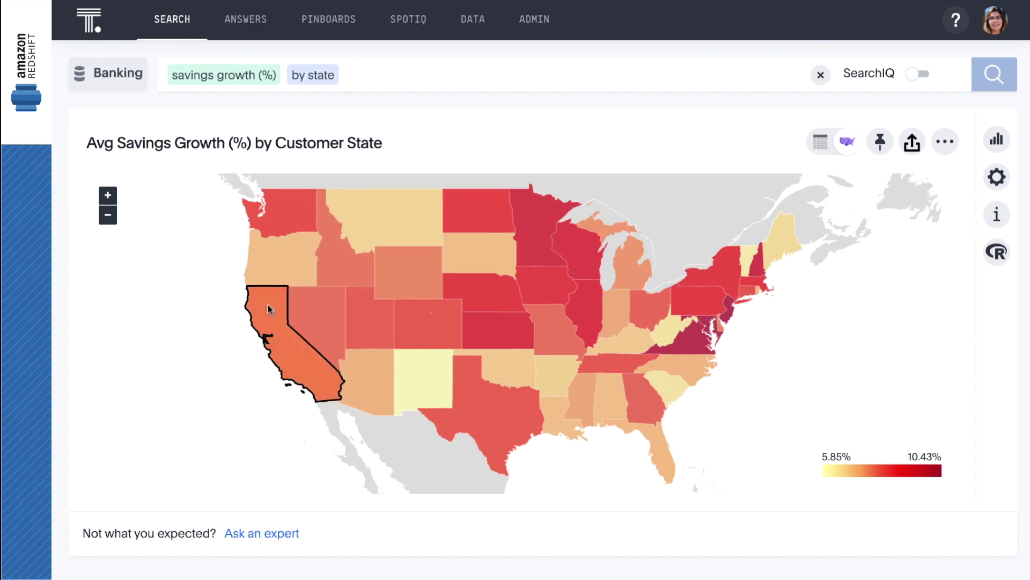
mouse_move(270, 307)
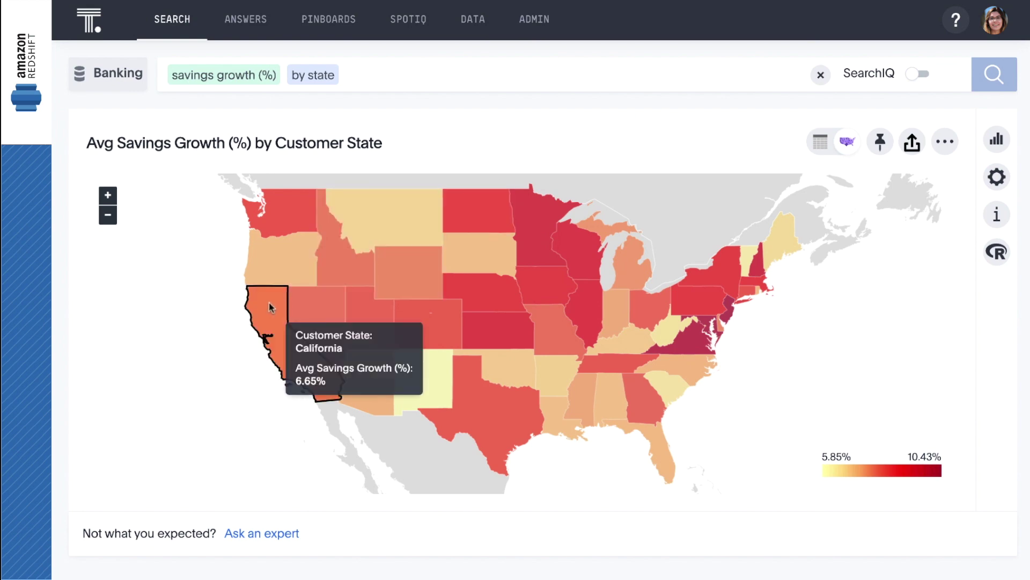
right_click(270, 307)
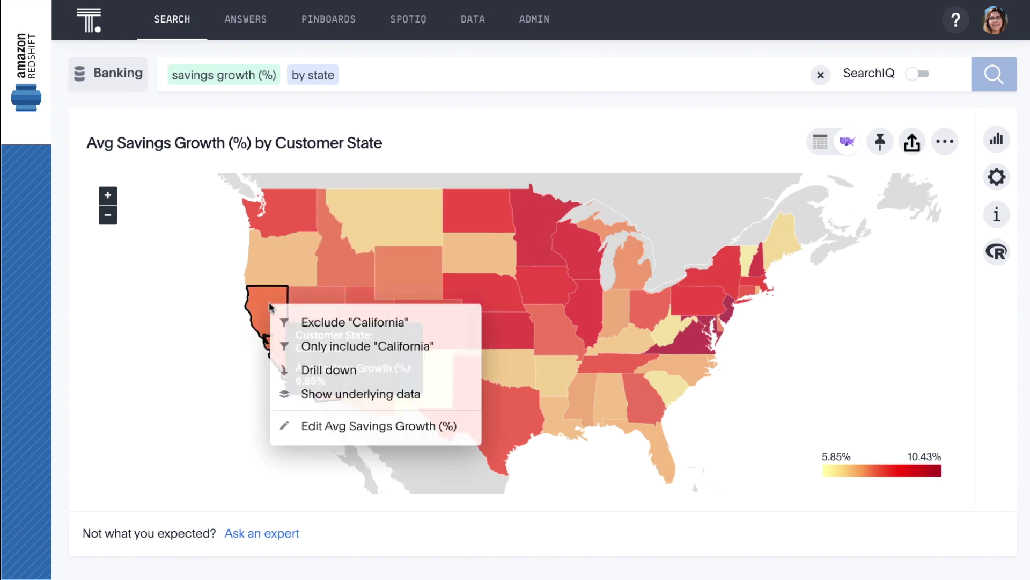
Step: Drill California down by Customer County and show the chart type choices
left_click(314, 368)
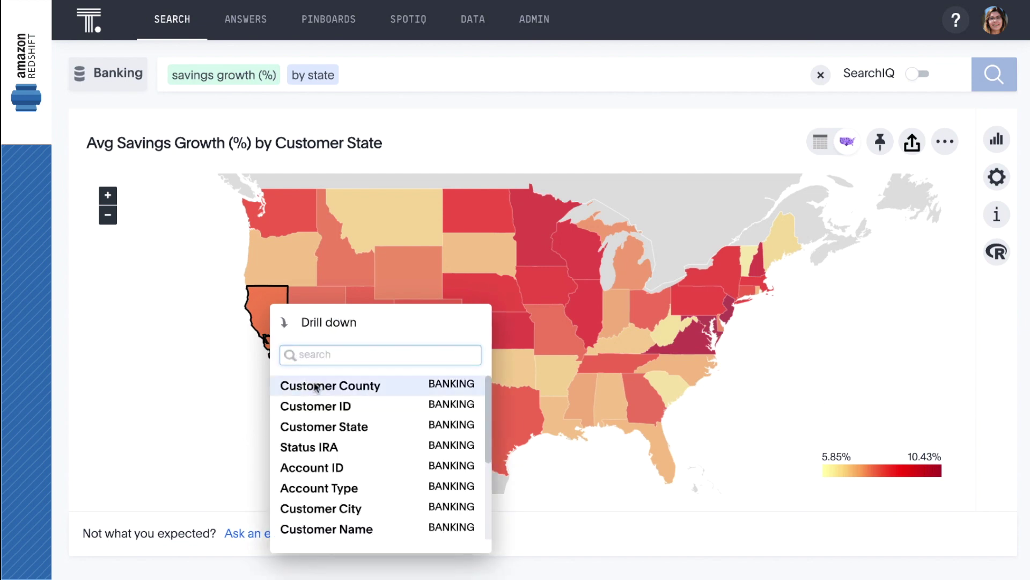
left_click(316, 387)
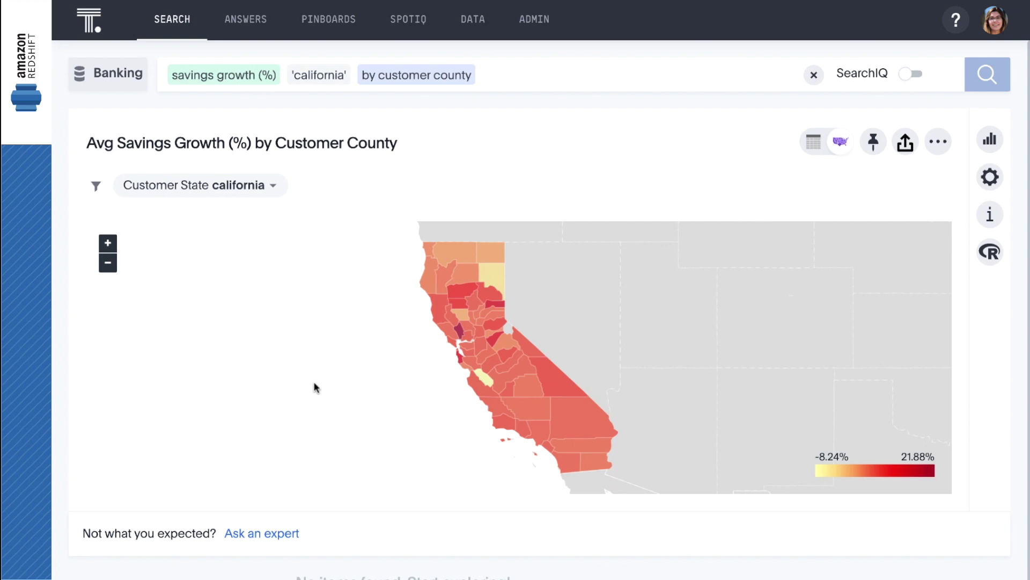
left_click(990, 141)
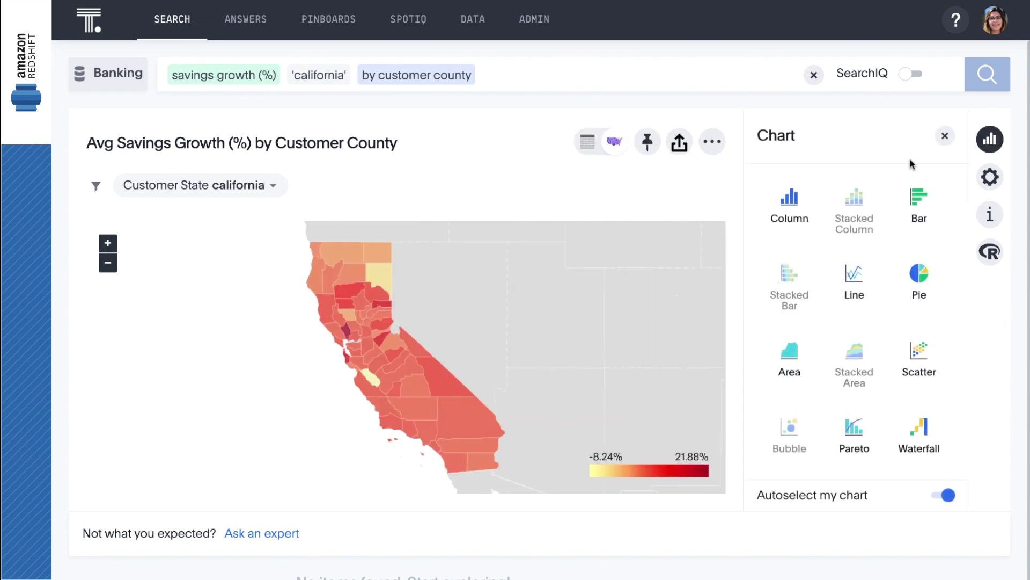
Step: Switch the county savings growth map to a column chart and close the chart panel
left_click(793, 200)
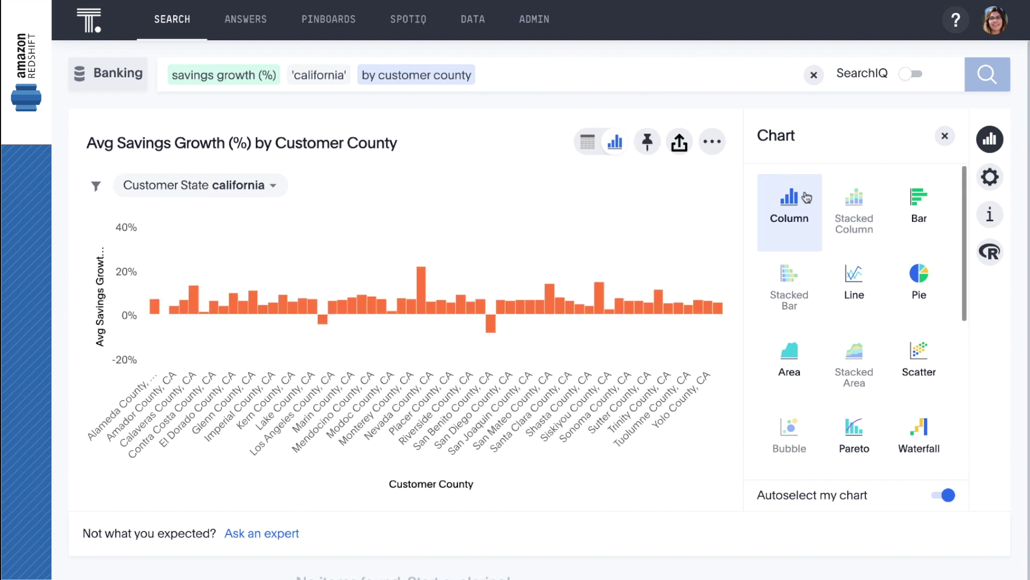
left_click(945, 136)
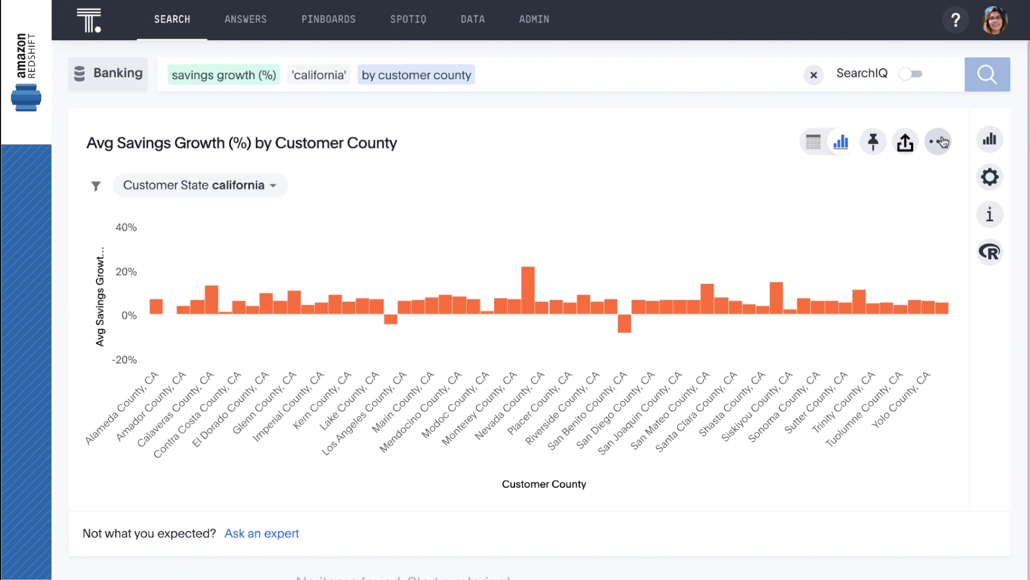
left_click(729, 76)
Step: Add 'has savings account top 10' to the search to chart the ten highest counties
type("has")
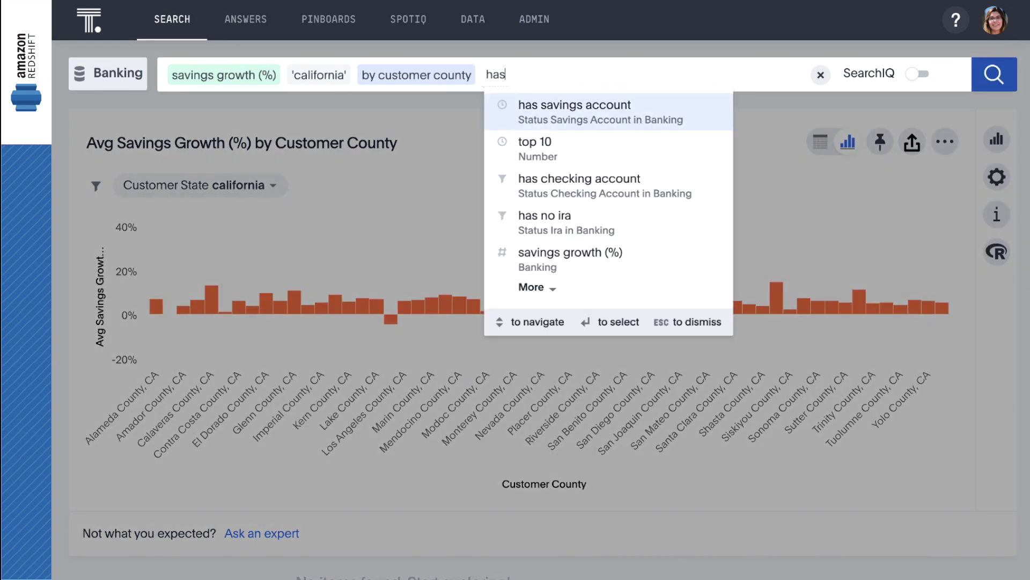
type(" savings account ")
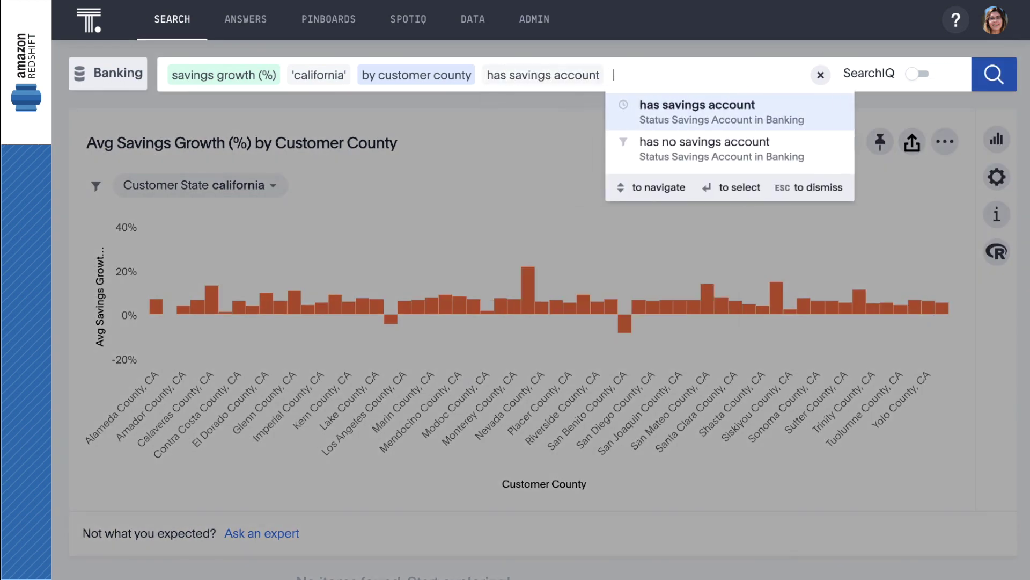
type("top 10")
key("Return")
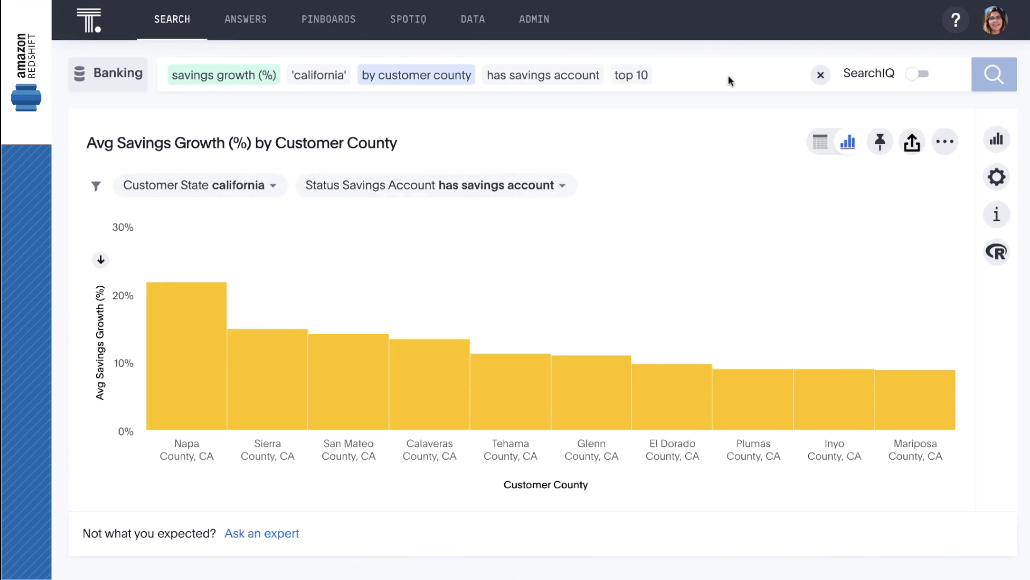
Step: Drill the San Mateo County bar down by Customer ID
right_click(364, 346)
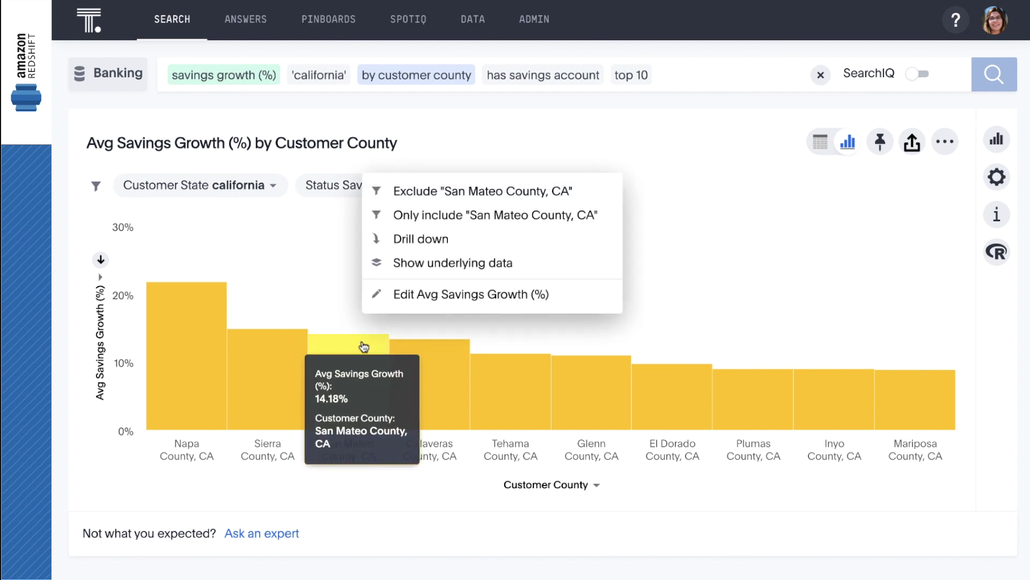
left_click(398, 240)
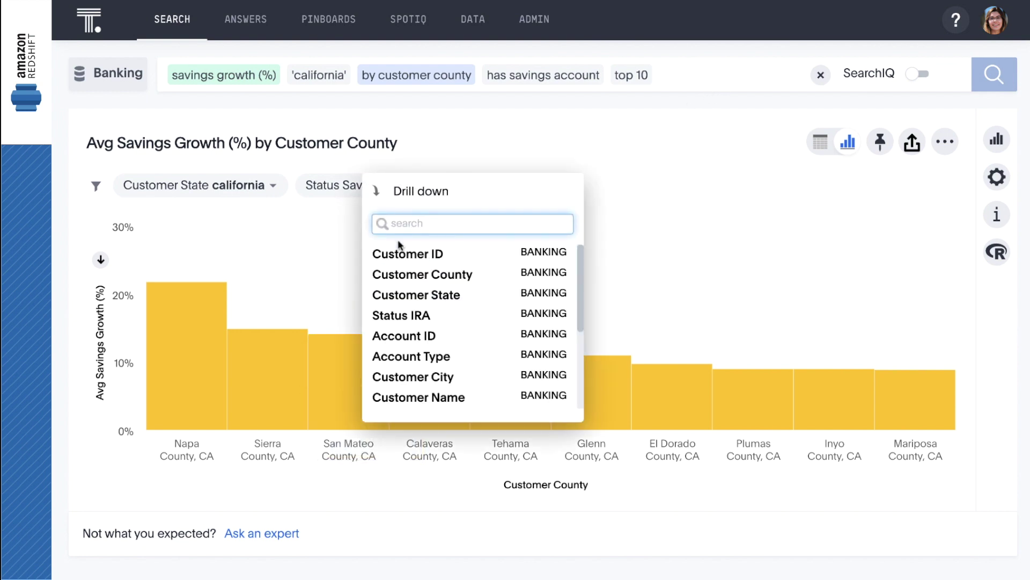
left_click(404, 254)
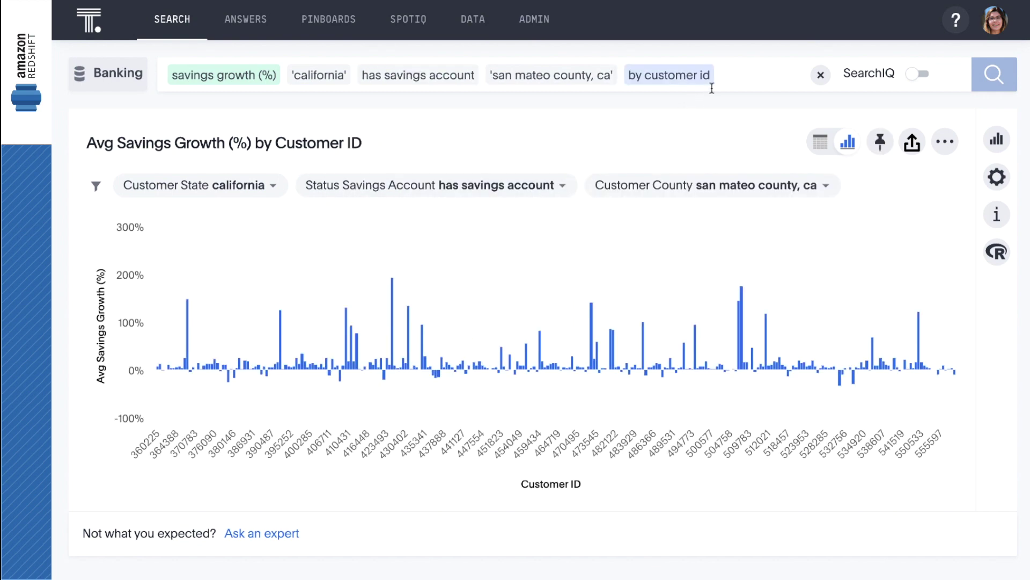
Step: Add the 'has no ira' filter and show the results as a table
left_click(727, 78)
type("has no ira")
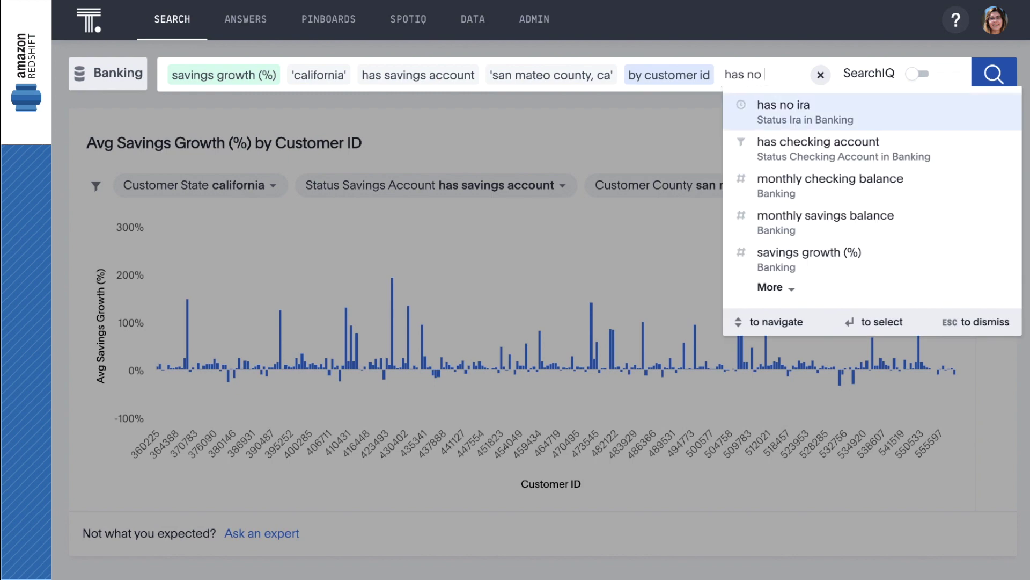
key("Return")
key("Return")
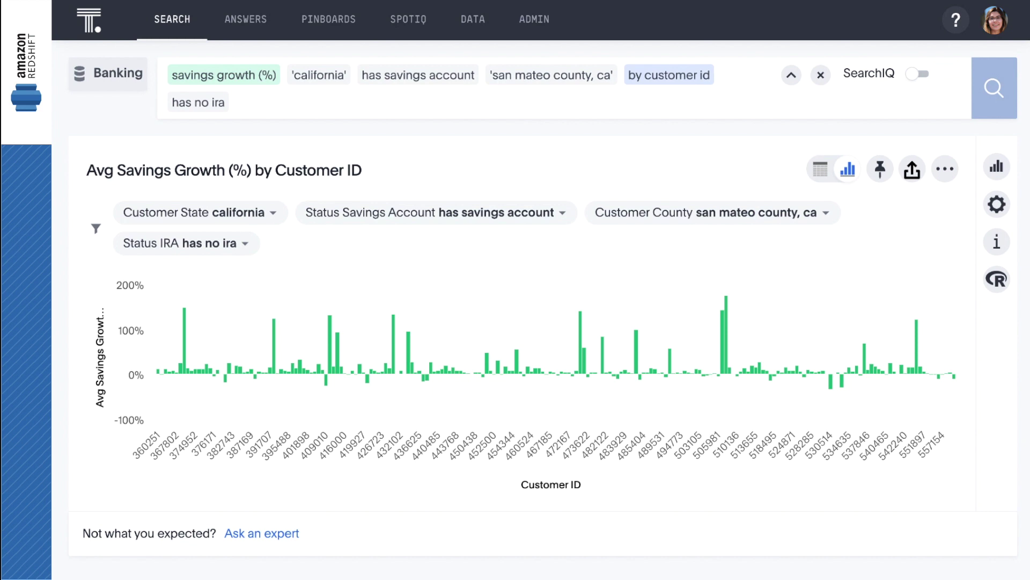
left_click(818, 168)
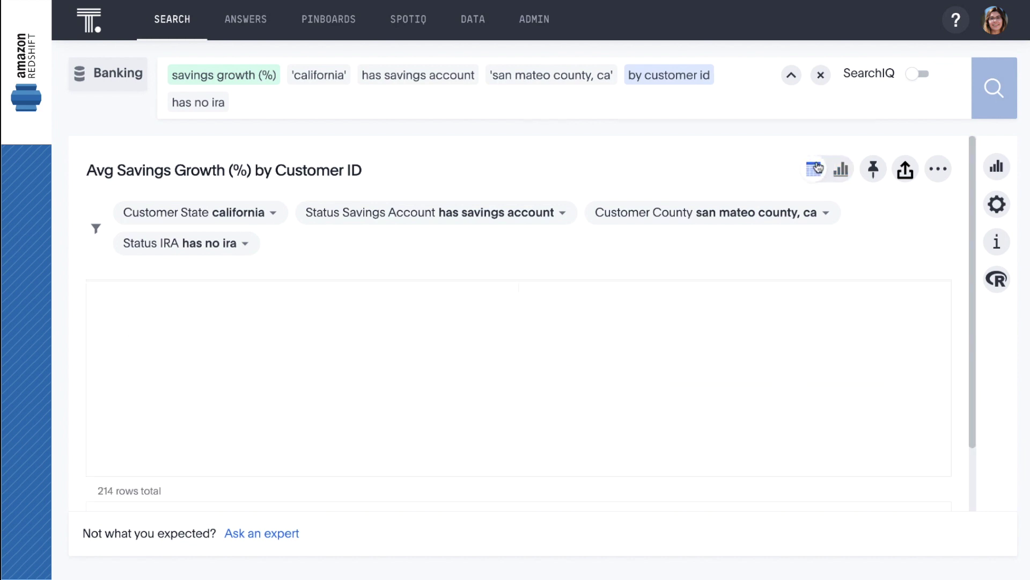
Step: Add 'name has checking account' to include customer names and limit to checking account holders
left_click(719, 110)
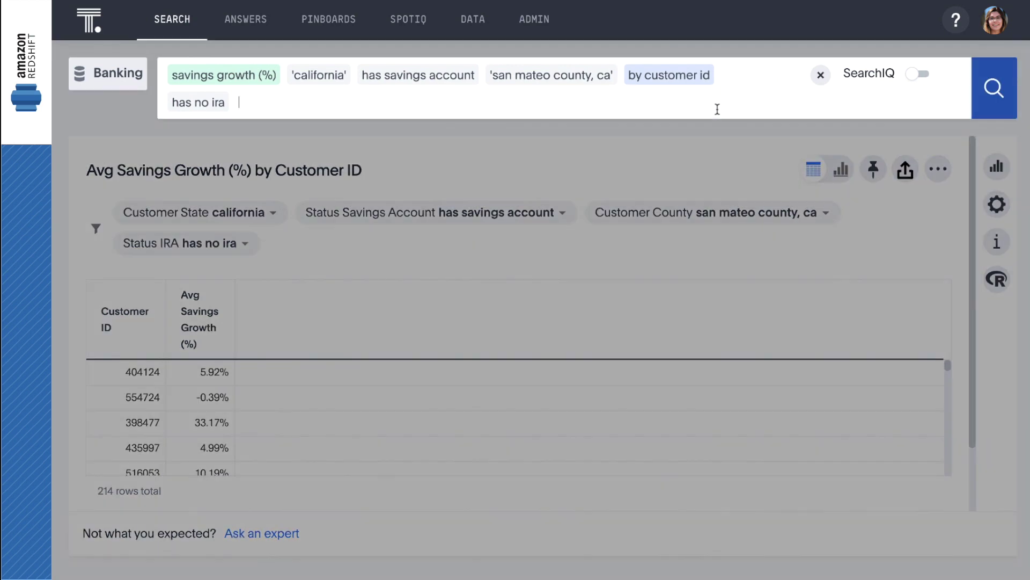
type("name has c")
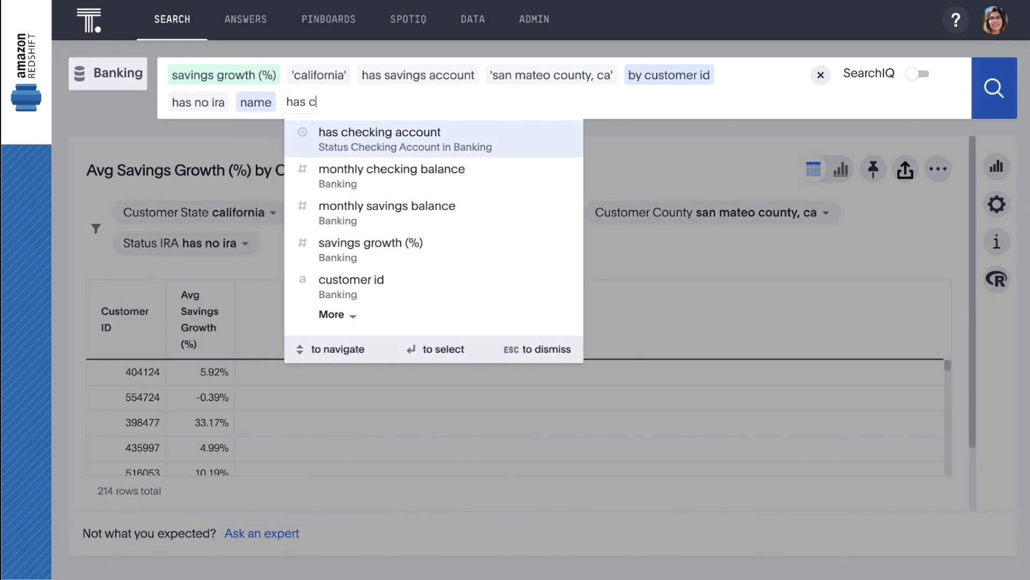
type("hecking account")
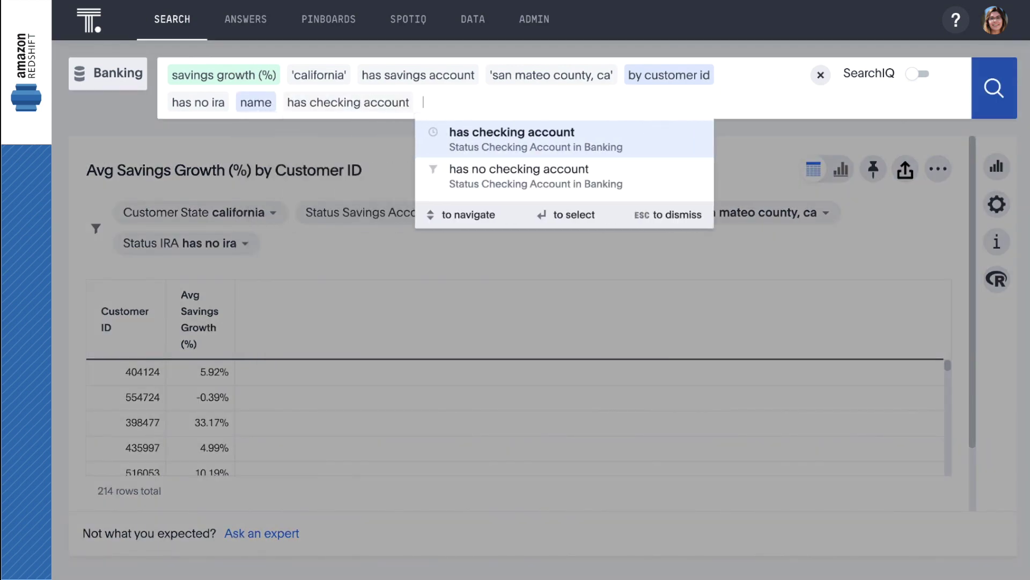
key("Return")
key("Return")
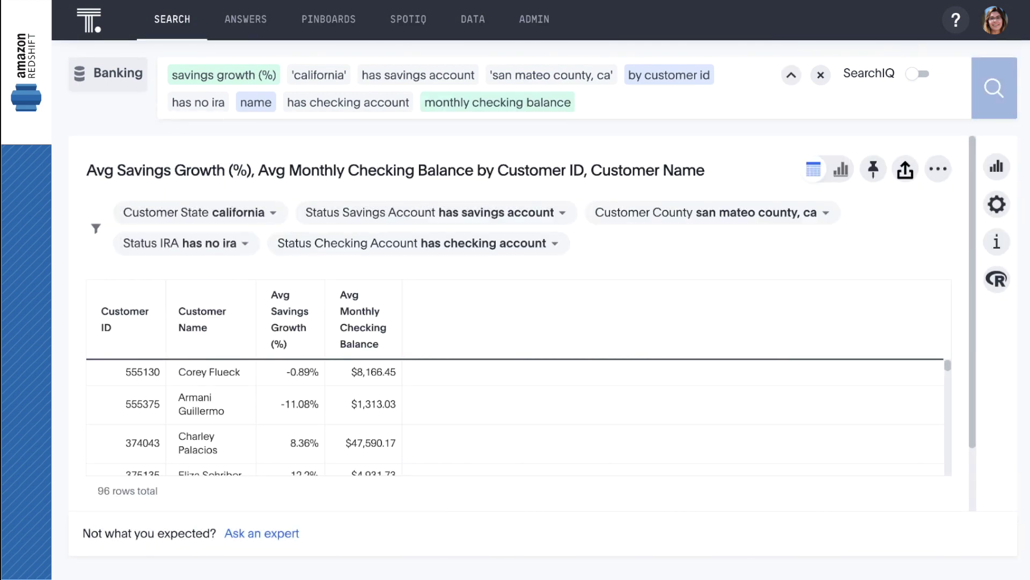
left_click(584, 102)
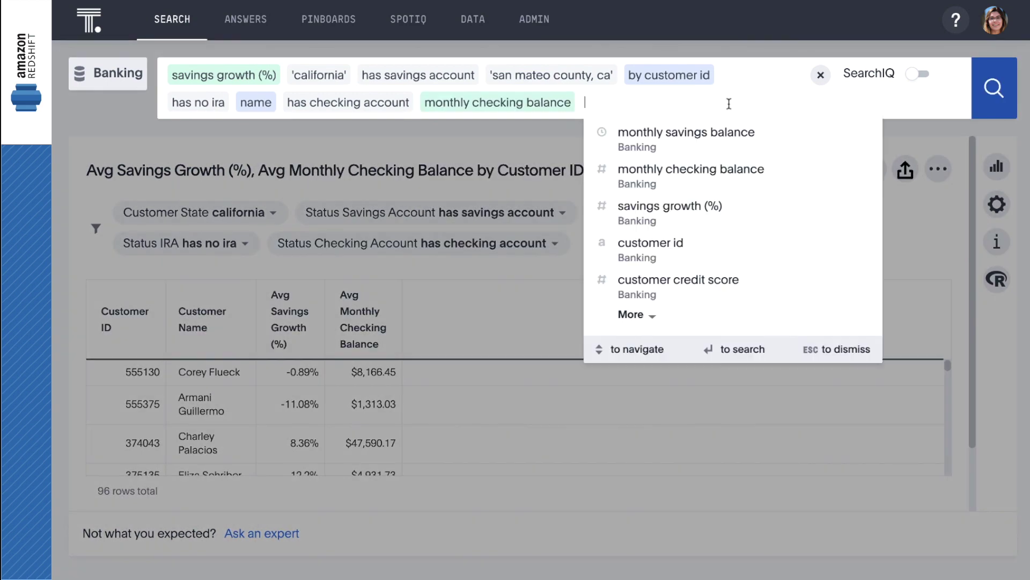
Step: Add monthly savings balance and customer credit score, filtered to '>= 750 last six months'
key("Down")
key("Return")
key("Down")
key("Return")
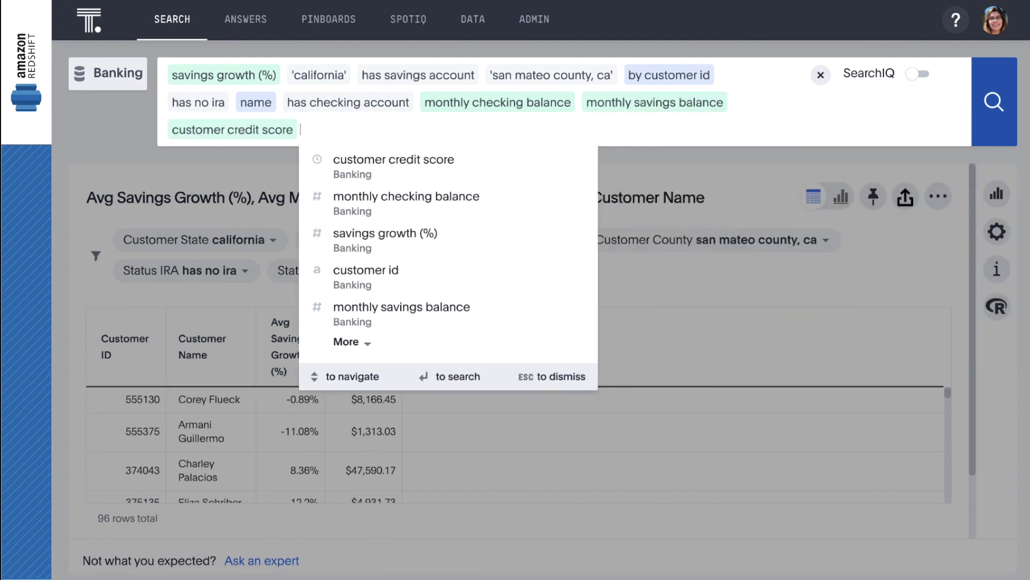
type(">= 750")
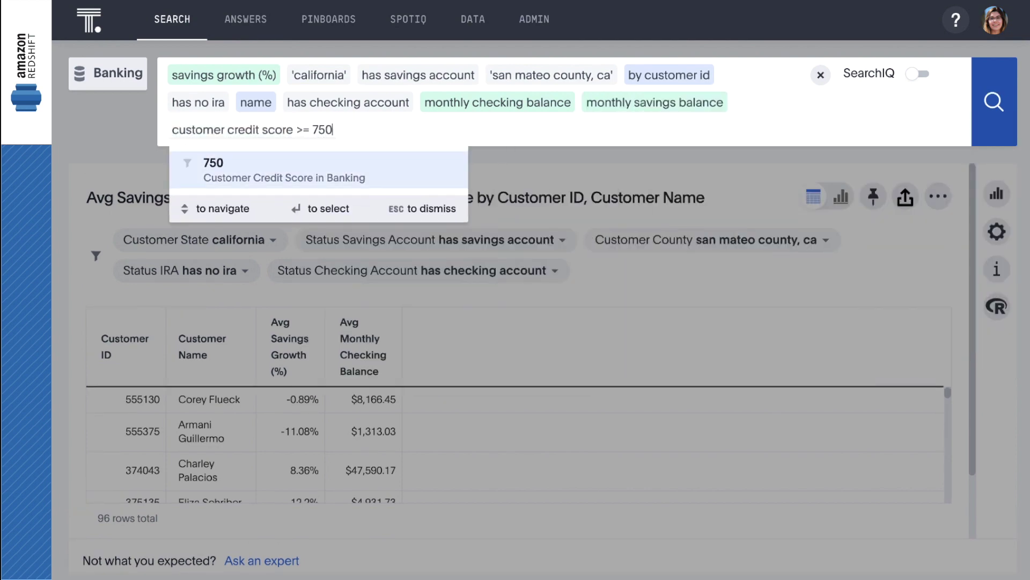
type(" last six months")
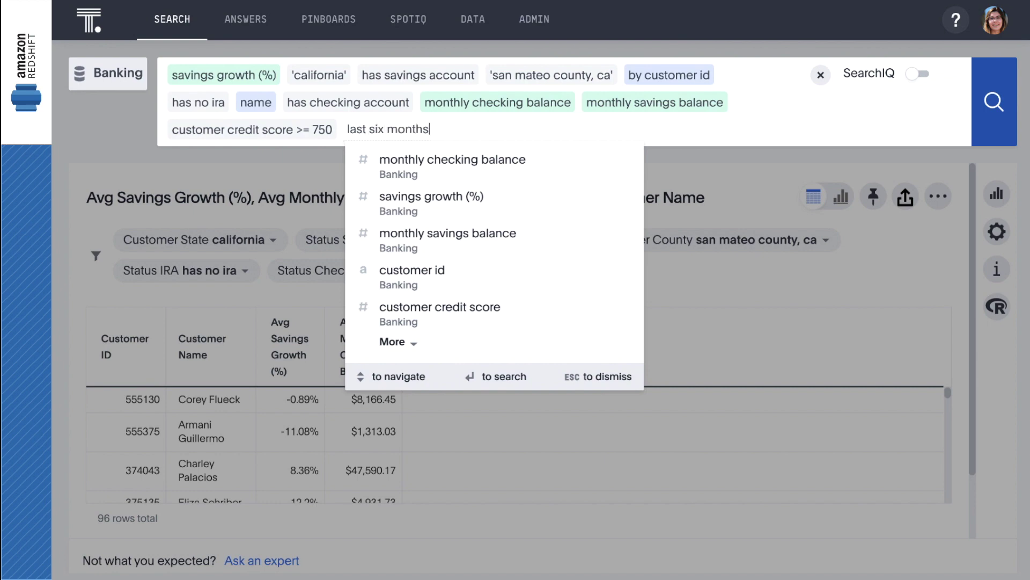
key("Return")
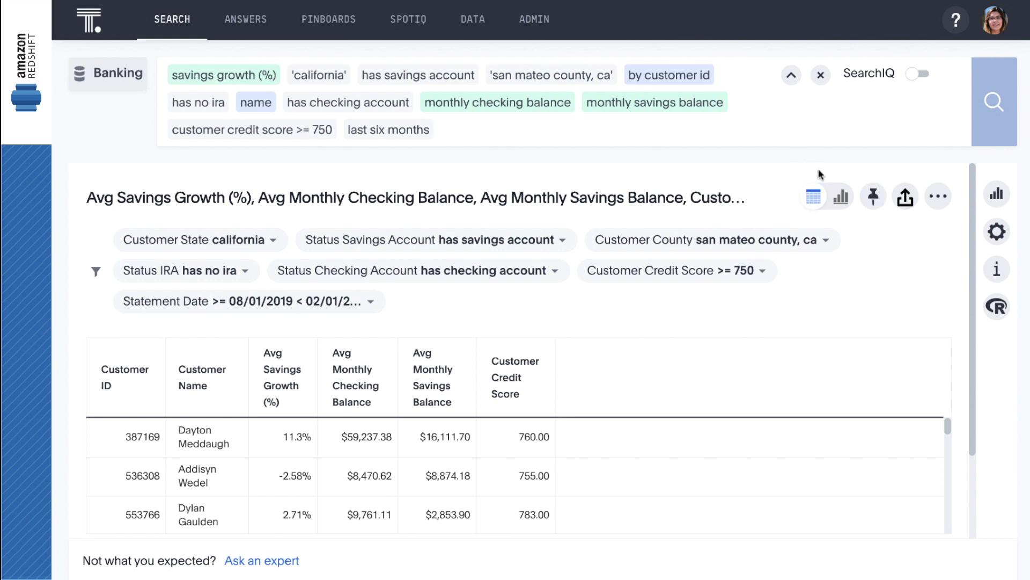
Step: Show the query details and the diagram of joins across fact_rb_checking and fact_rb_savings
left_click(997, 270)
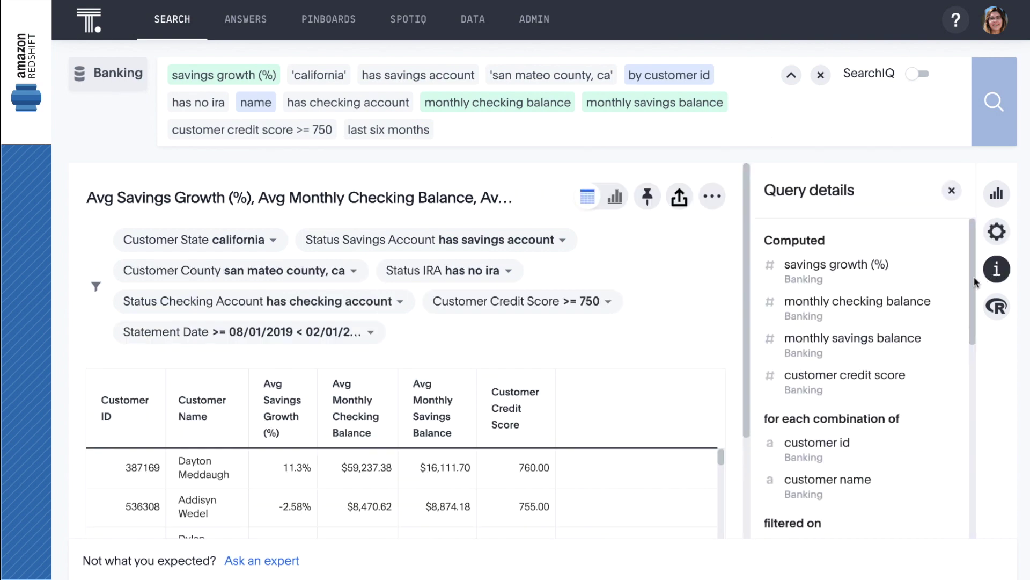
scroll(970, 279, "down", 10)
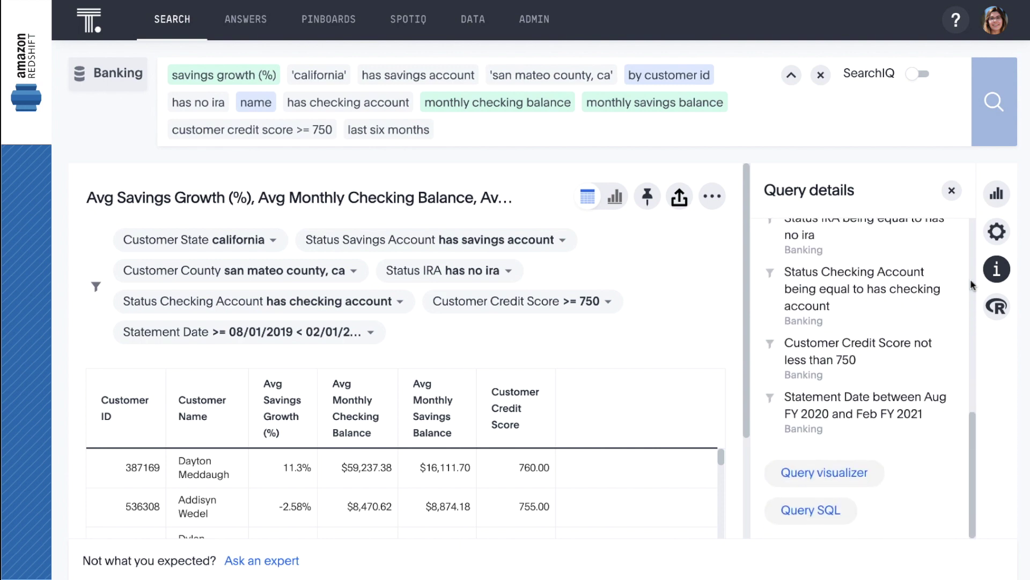
left_click(843, 468)
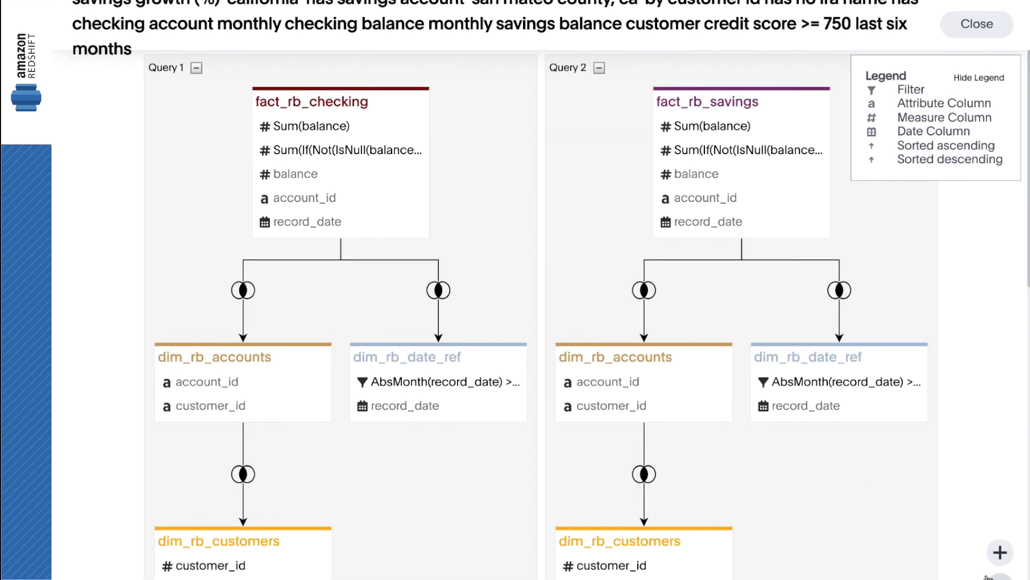